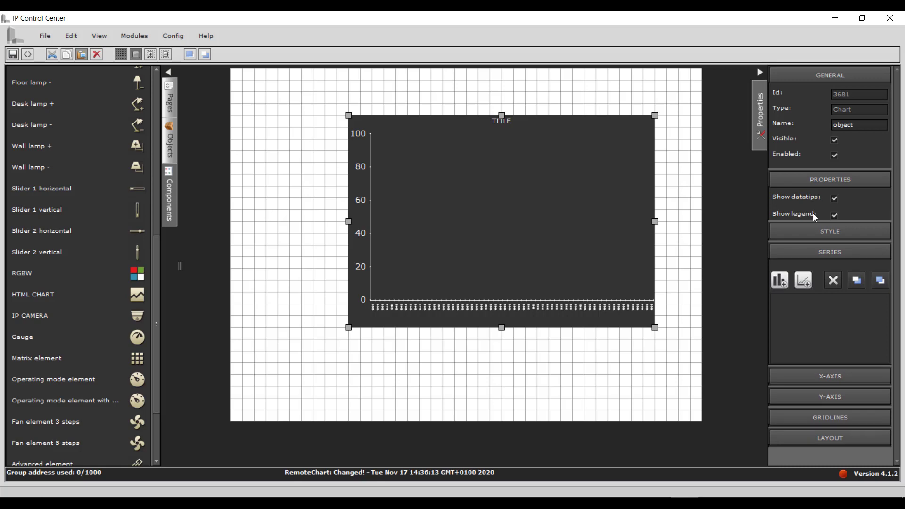
# Set the chart's title to "Wether" in its style settings.
pyautogui.click(814, 181)
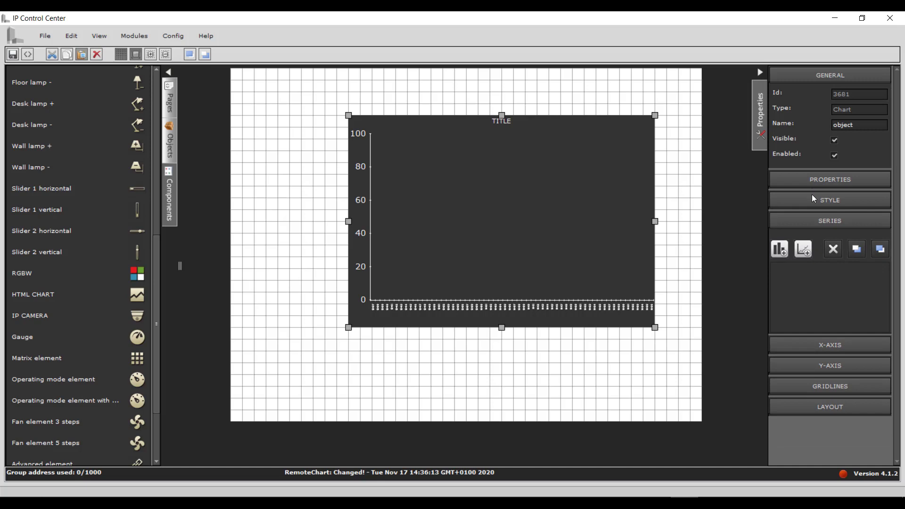
pyautogui.click(812, 201)
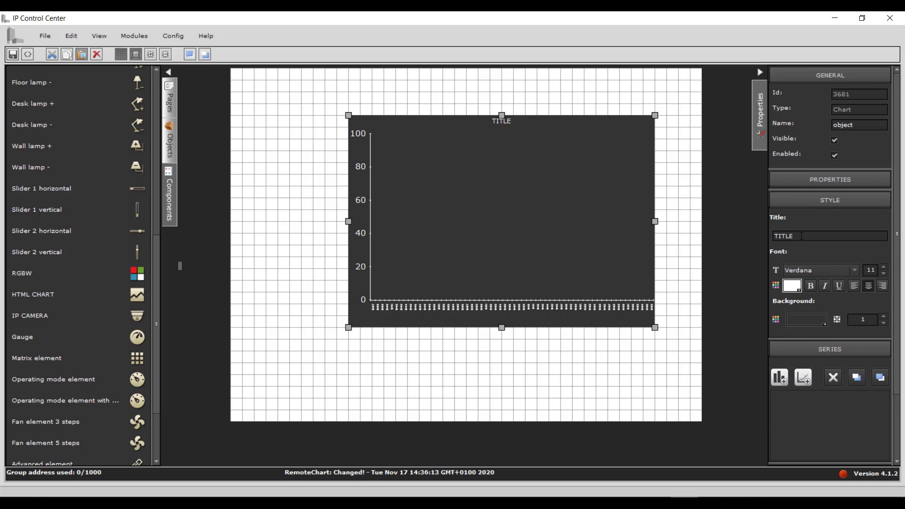
pyautogui.moveTo(801, 236); pyautogui.dragTo(769, 242)
pyautogui.write('Wether')
pyautogui.click(822, 200)
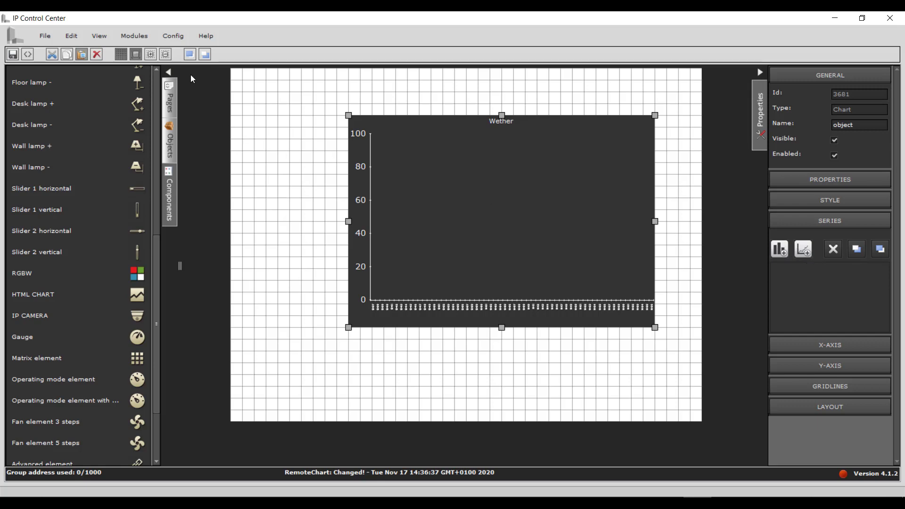
# Review the objects assigned in the Chart Module, leaving the list without saving changes.
pyautogui.click(145, 38)
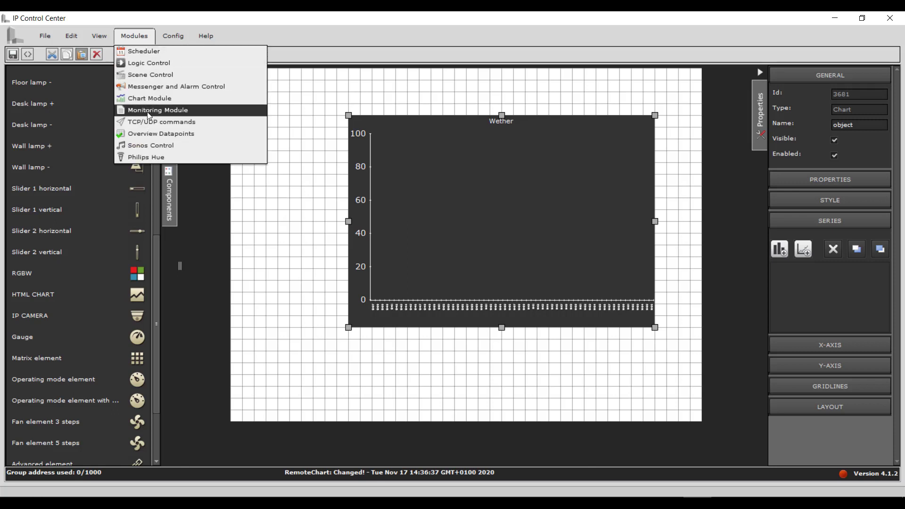
pyautogui.click(148, 99)
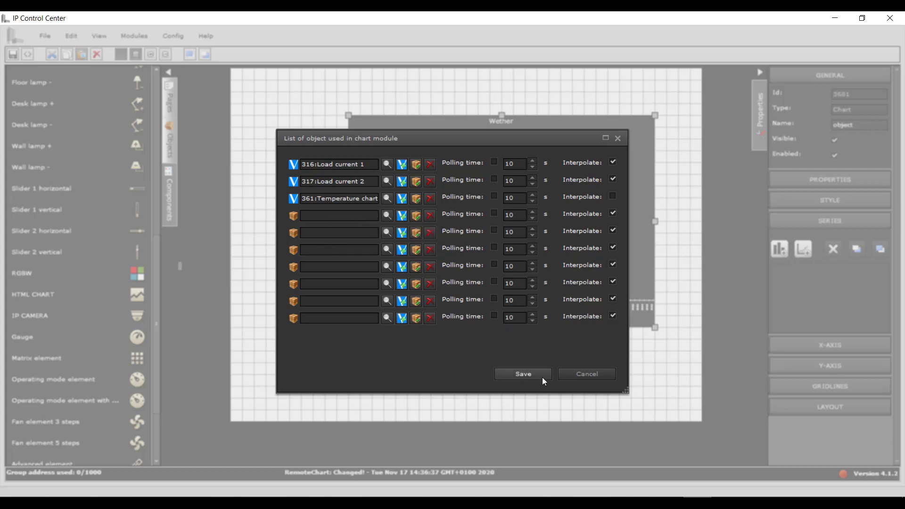
pyautogui.click(584, 374)
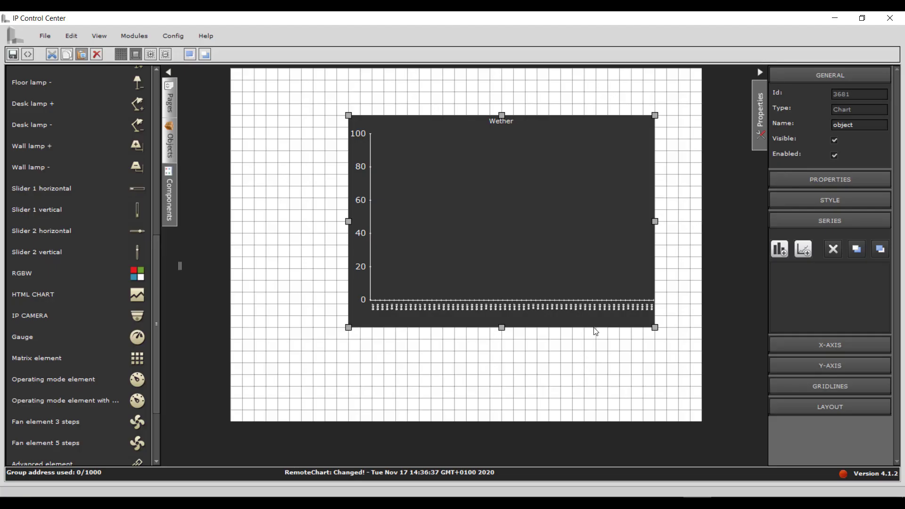
# Add a column series to the chart and select it.
pyautogui.click(785, 254)
pyautogui.click(787, 272)
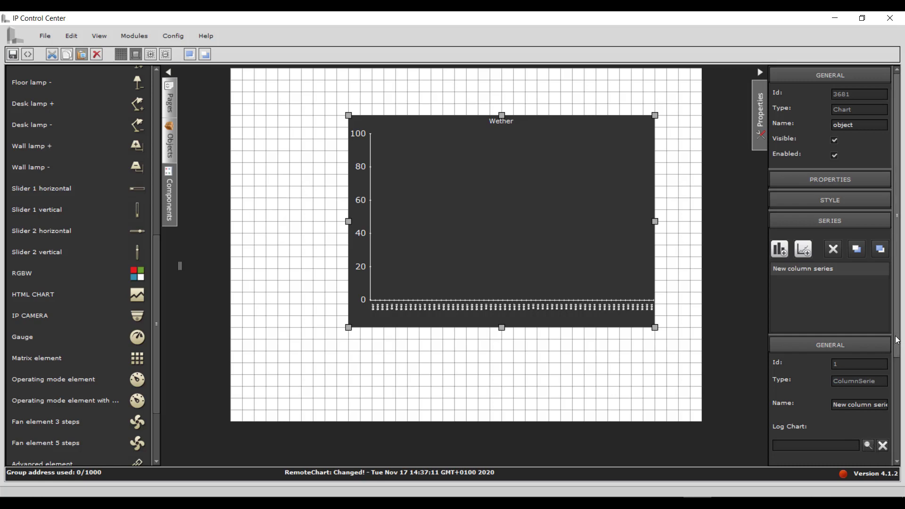
# Choose Hours as the default range in the chart's X-axis settings.
pyautogui.moveTo(897, 348); pyautogui.dragTo(900, 452)
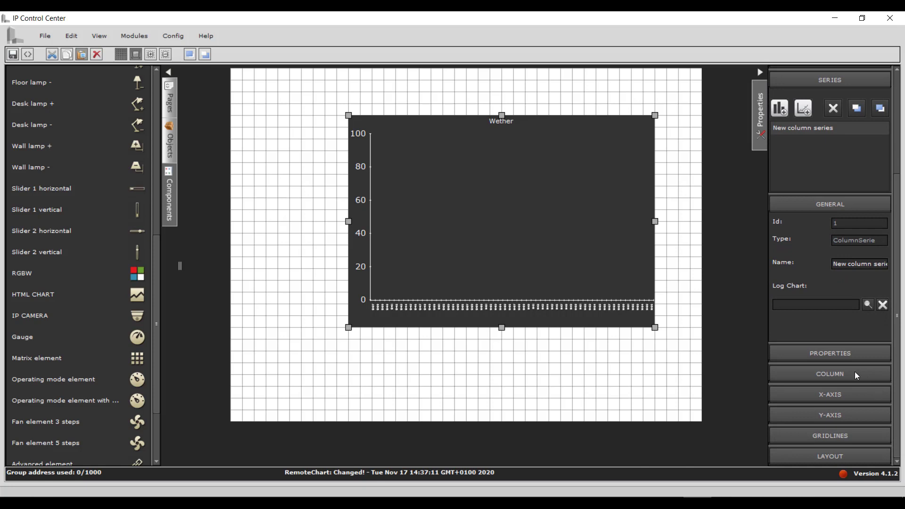
pyautogui.click(813, 394)
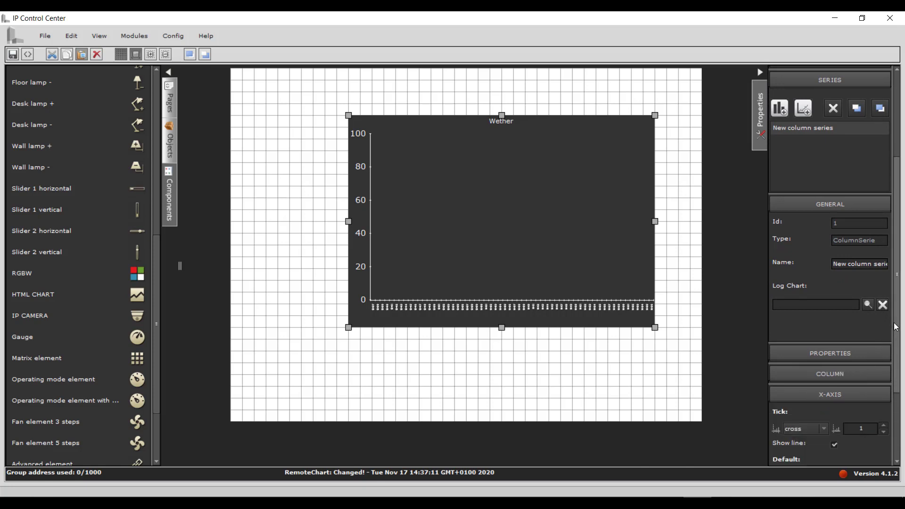
pyautogui.moveTo(893, 322); pyautogui.dragTo(881, 398)
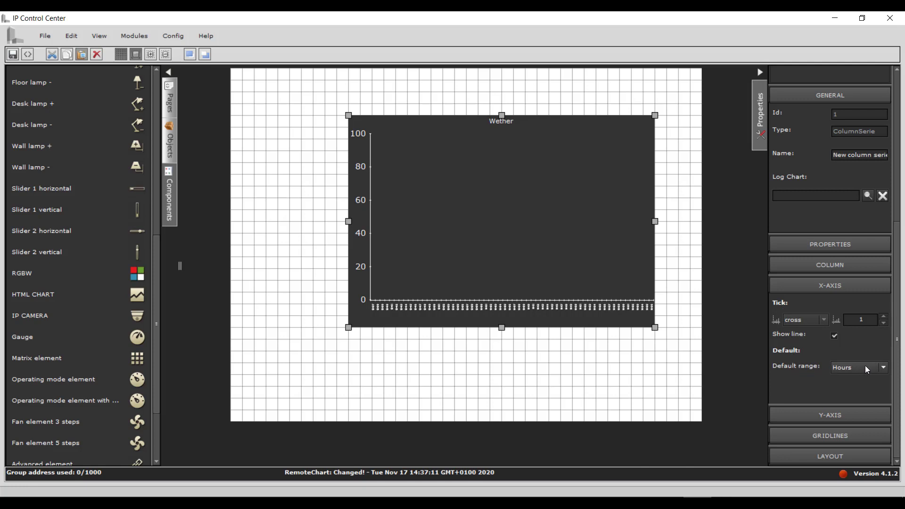
pyautogui.click(883, 368)
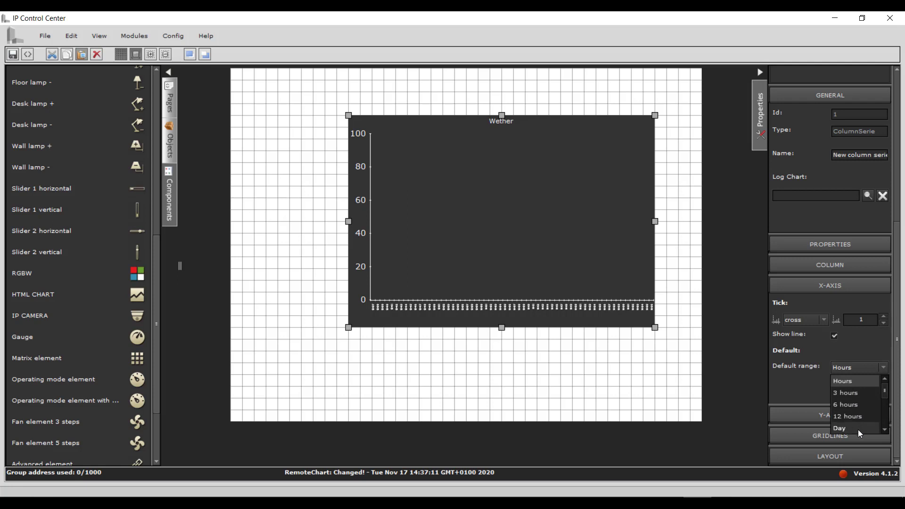
pyautogui.moveTo(886, 392)
pyautogui.mouseDown()
pyautogui.moveTo(887, 422)
pyautogui.moveTo(891, 385)
pyautogui.mouseUp()
pyautogui.click(856, 380)
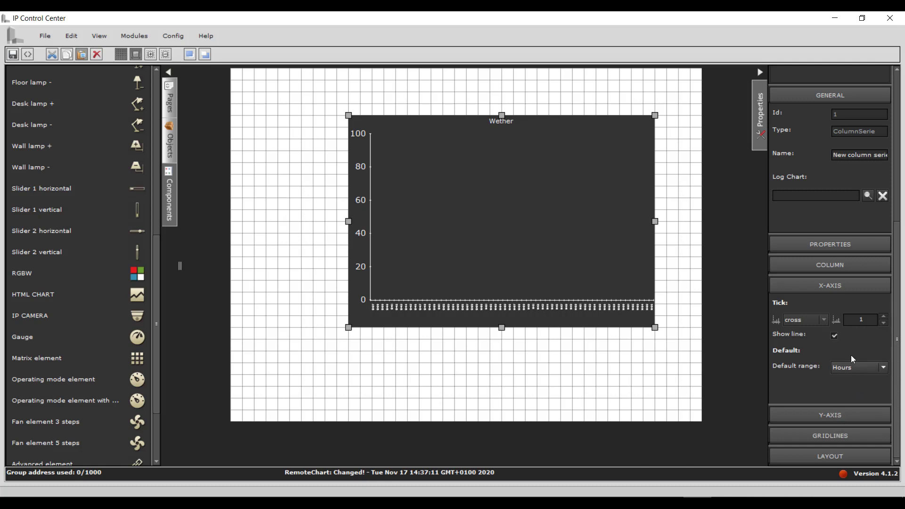
pyautogui.click(823, 285)
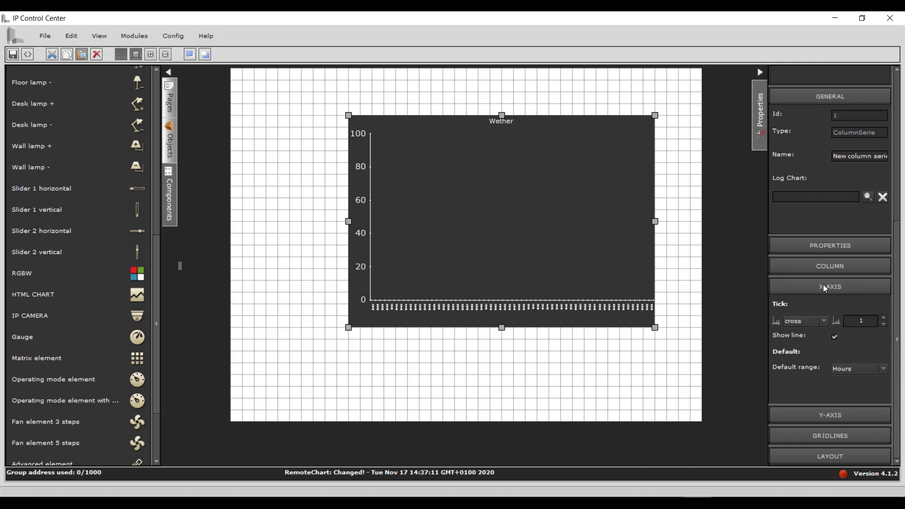
# Configure the chart's Y-axis with cross ticks, a maximum of 100 and a minimum of 10.
pyautogui.click(824, 414)
pyautogui.moveTo(897, 305); pyautogui.dragTo(897, 399)
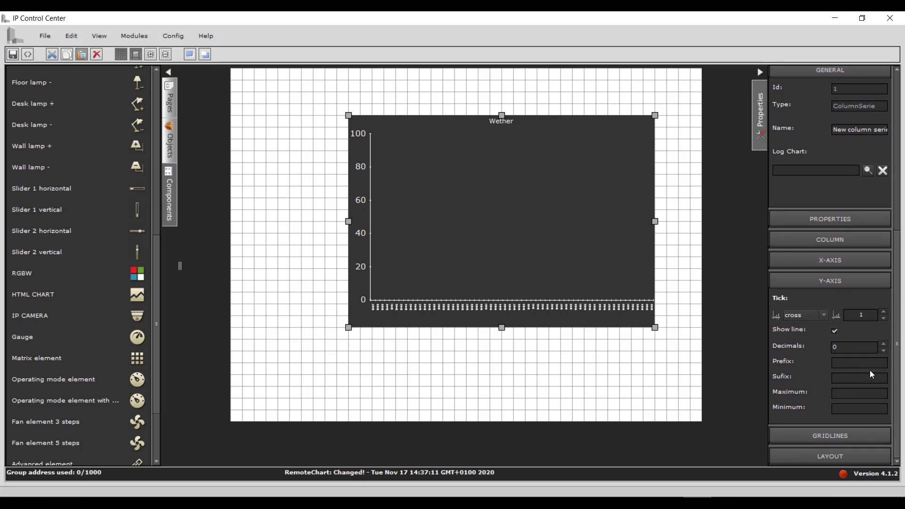
pyautogui.click(824, 314)
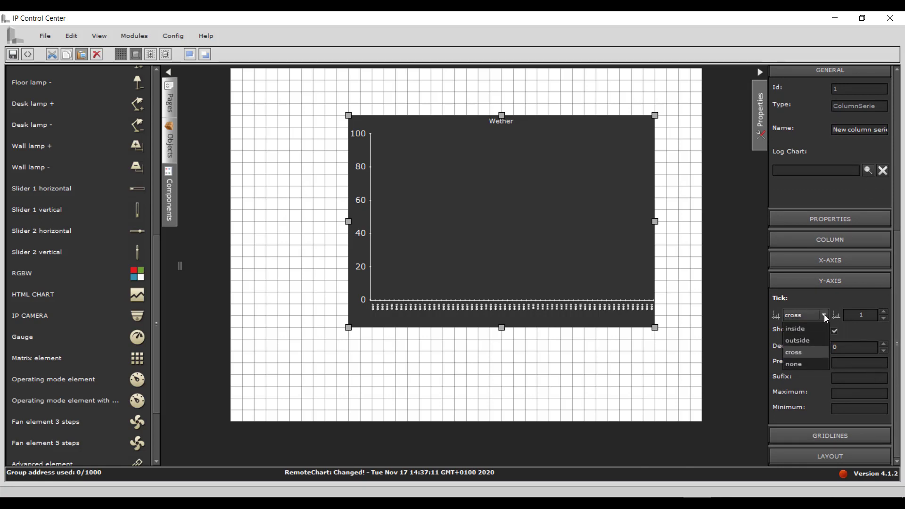
pyautogui.click(814, 354)
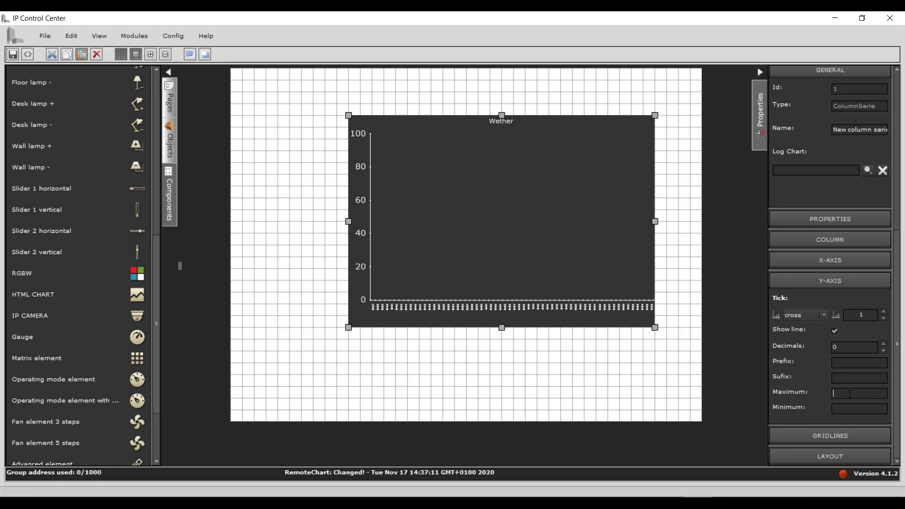
pyautogui.write('1')
pyautogui.write('00')
pyautogui.write('1')
pyautogui.write('0')
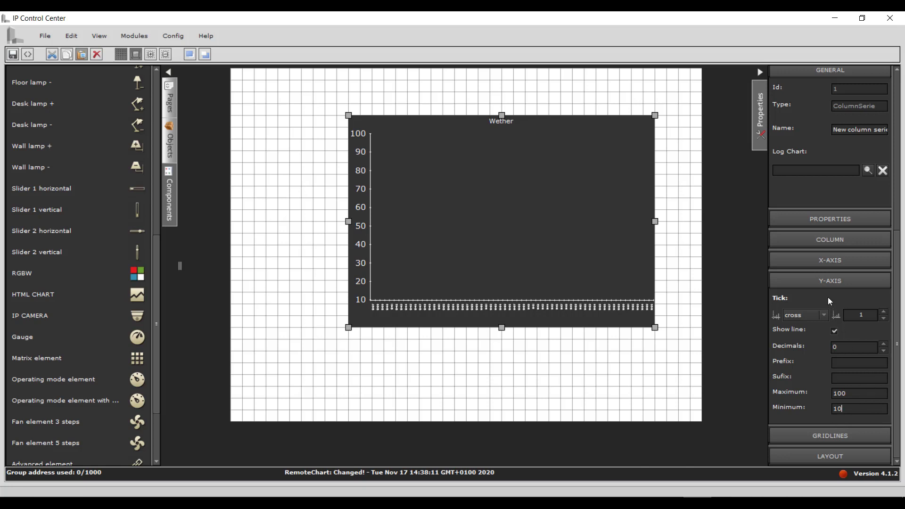
pyautogui.click(822, 283)
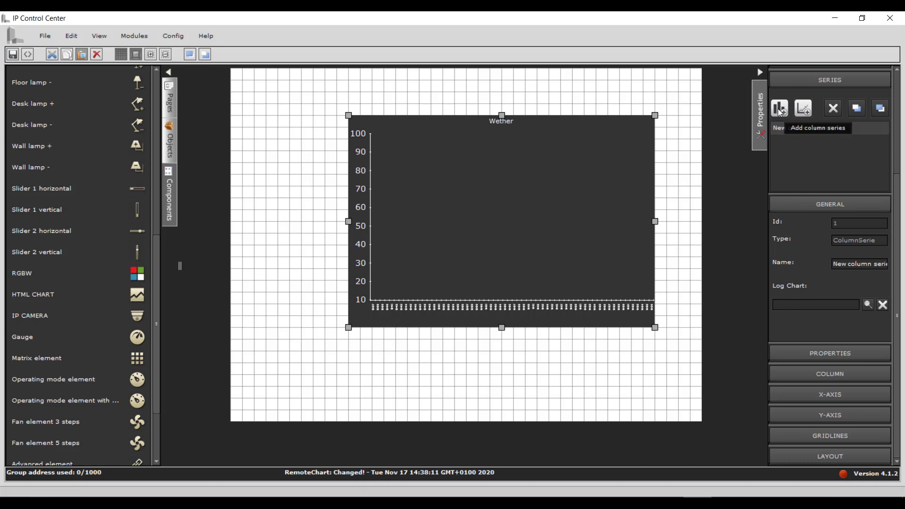
# Add a line series to the chart and assign 316:Load current 1 as its log chart object.
pyautogui.click(807, 108)
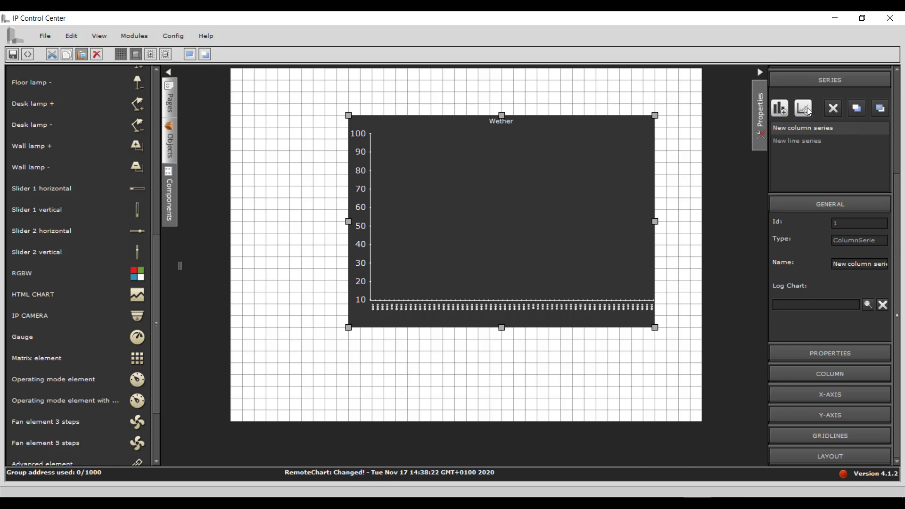
pyautogui.click(800, 141)
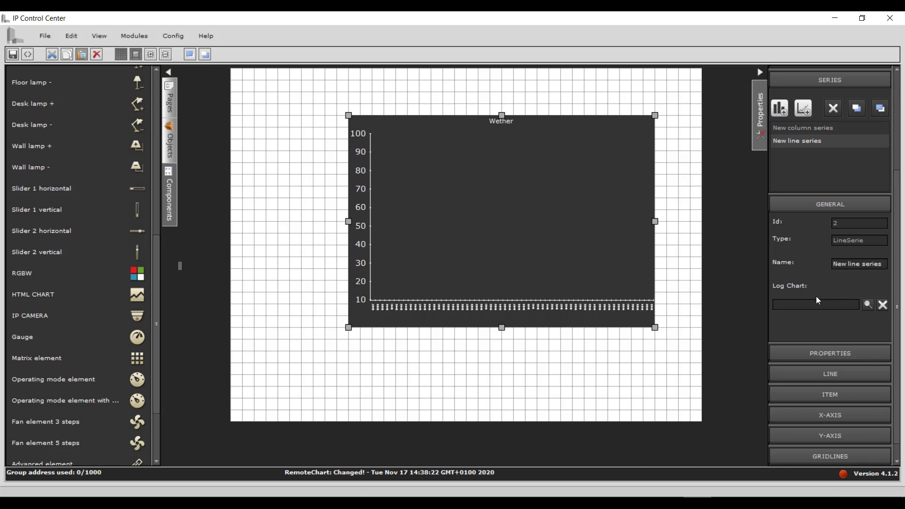
pyautogui.click(867, 304)
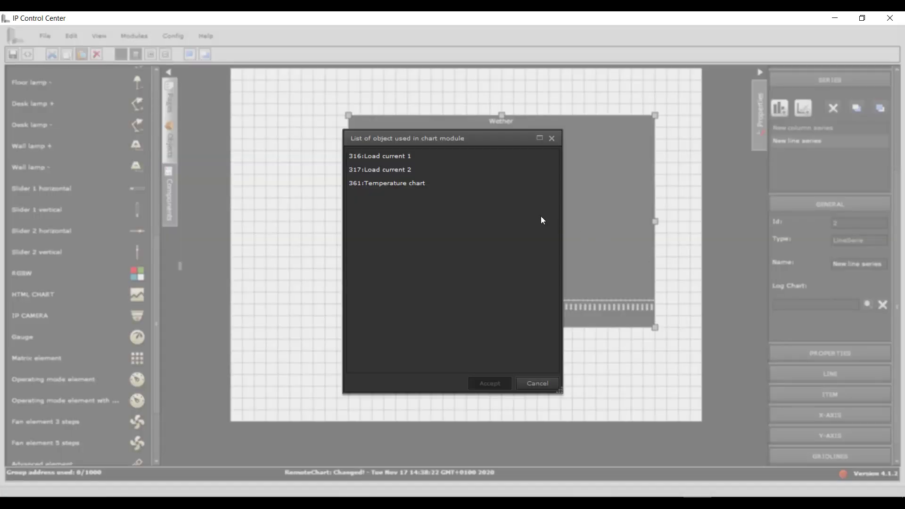
pyautogui.click(401, 156)
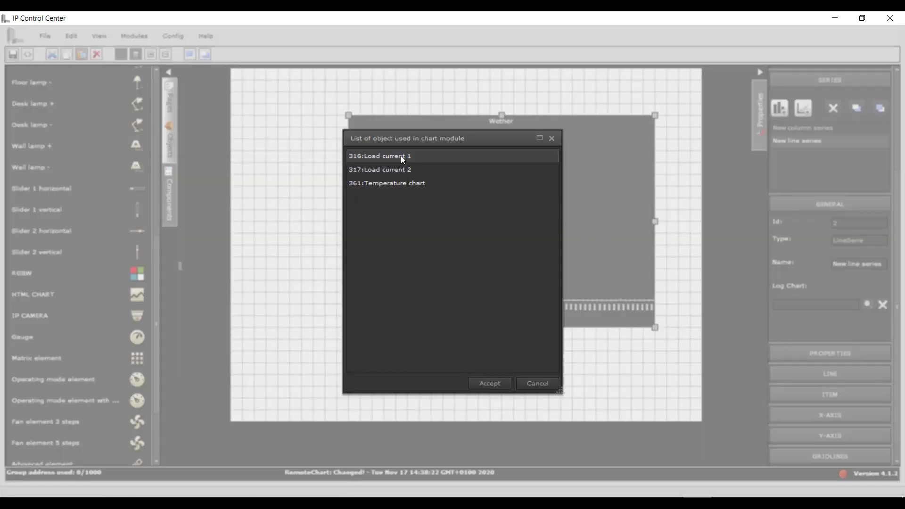
pyautogui.click(482, 382)
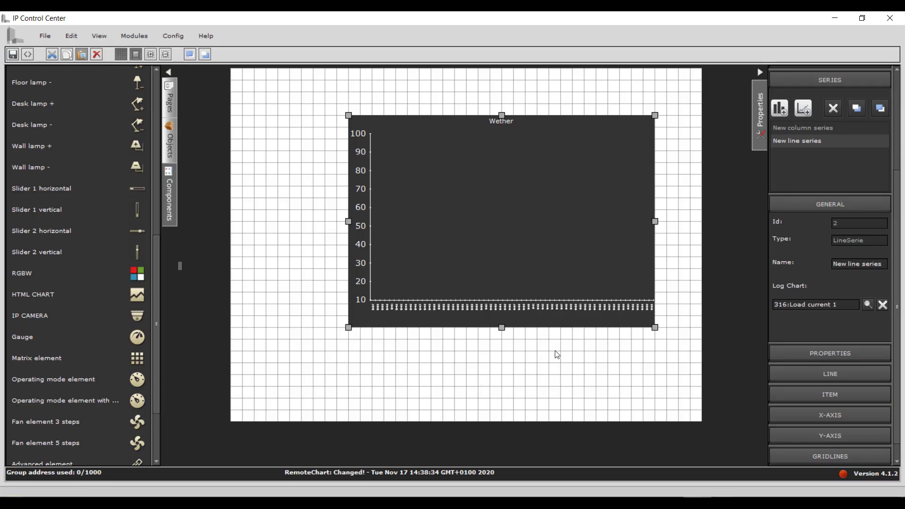
# Examine the line series' value property and the X-axis and Y-axis settings.
pyautogui.click(816, 355)
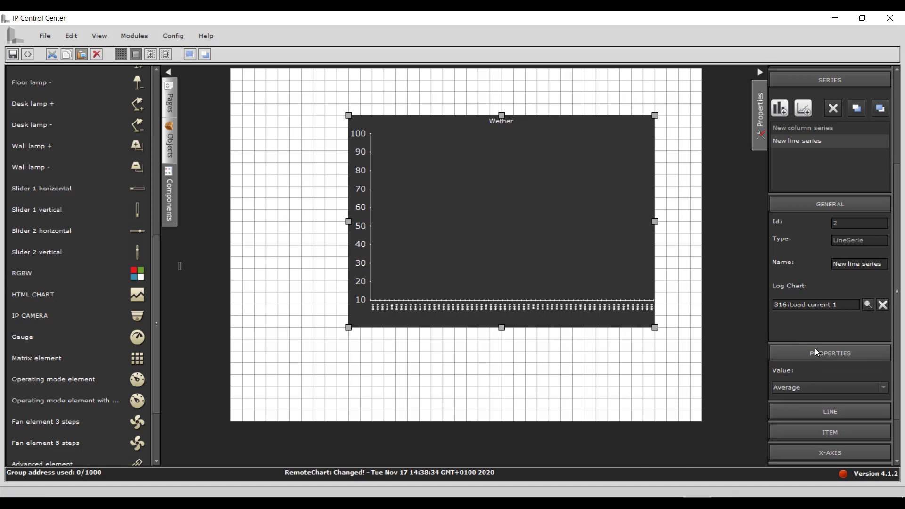
pyautogui.click(815, 351)
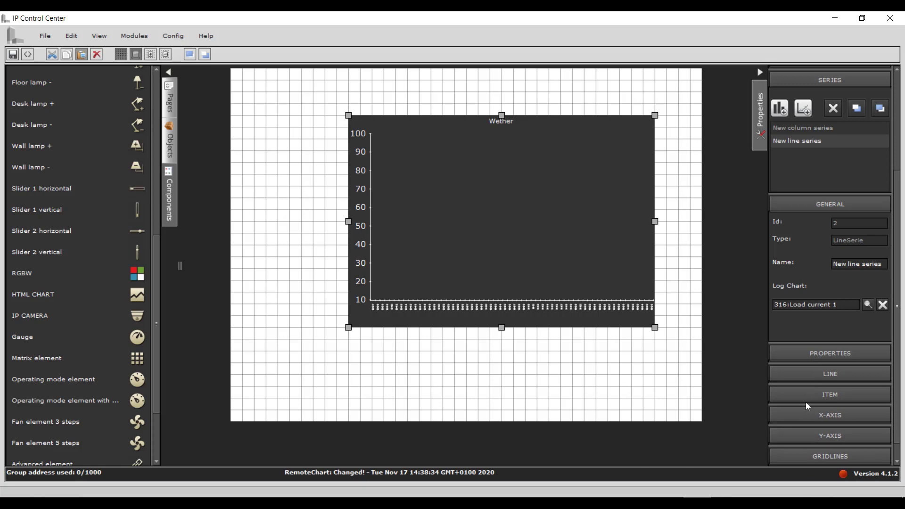
pyautogui.click(797, 414)
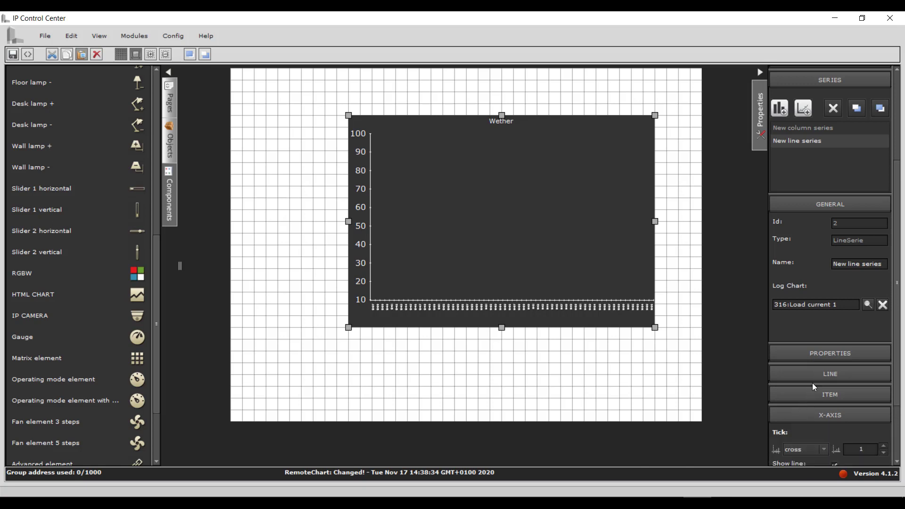
pyautogui.scroll(-3, 820, 365)
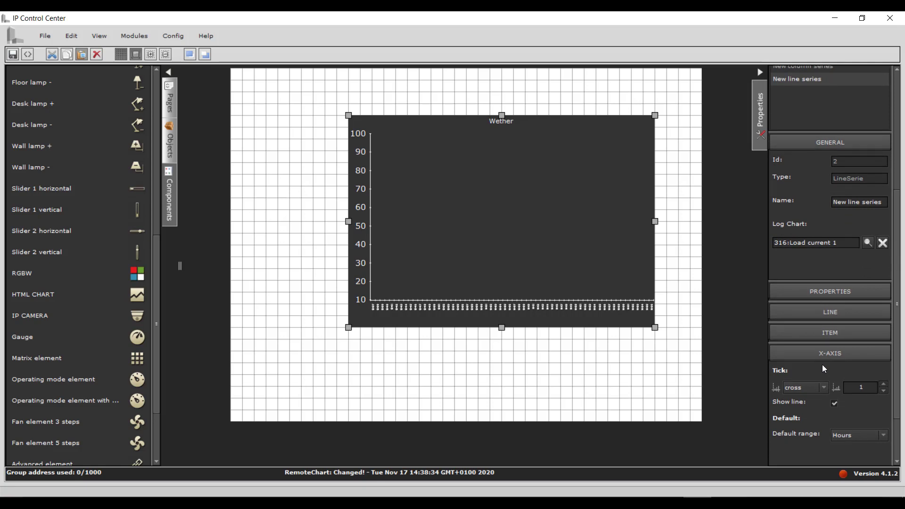
pyautogui.scroll(-1, 822, 366)
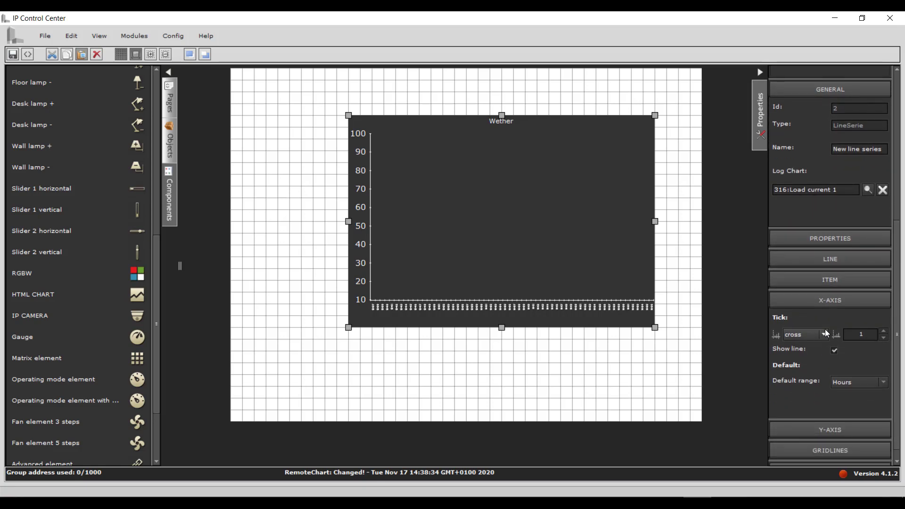
pyautogui.click(824, 295)
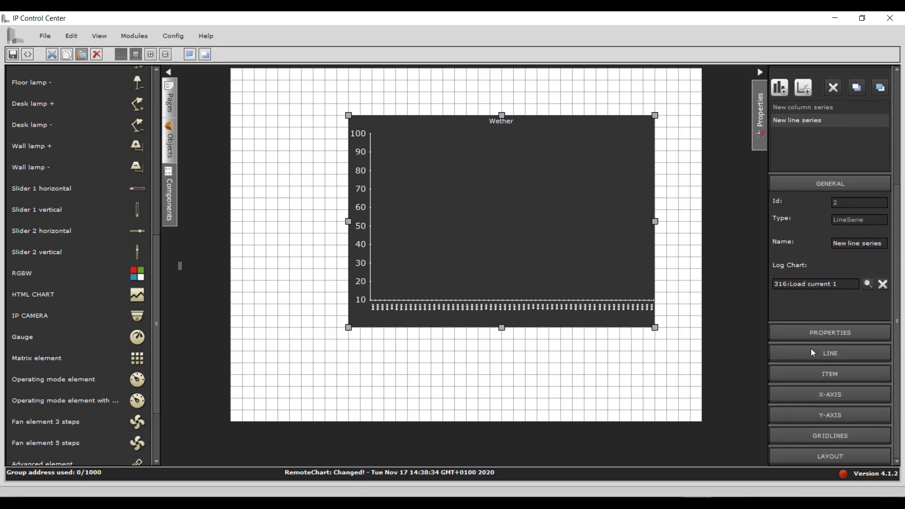
pyautogui.click(820, 413)
pyautogui.scroll(-4, 820, 394)
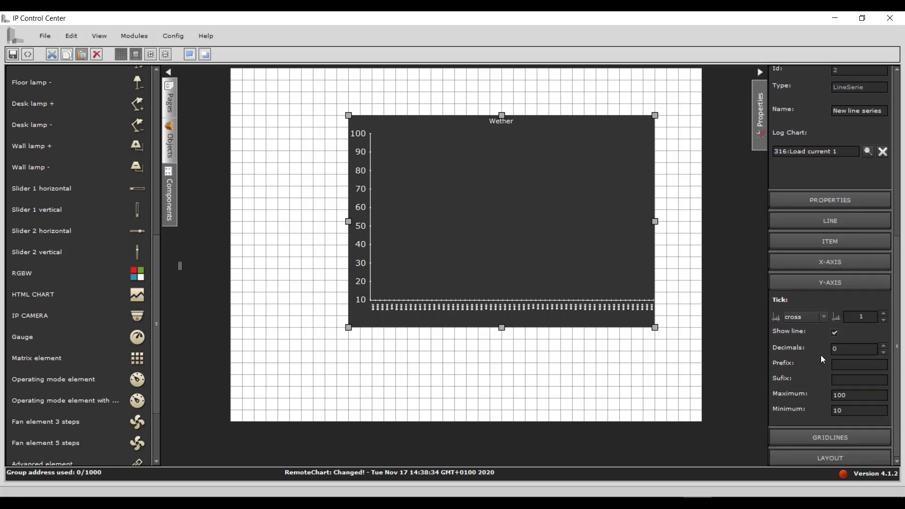
pyautogui.click(829, 282)
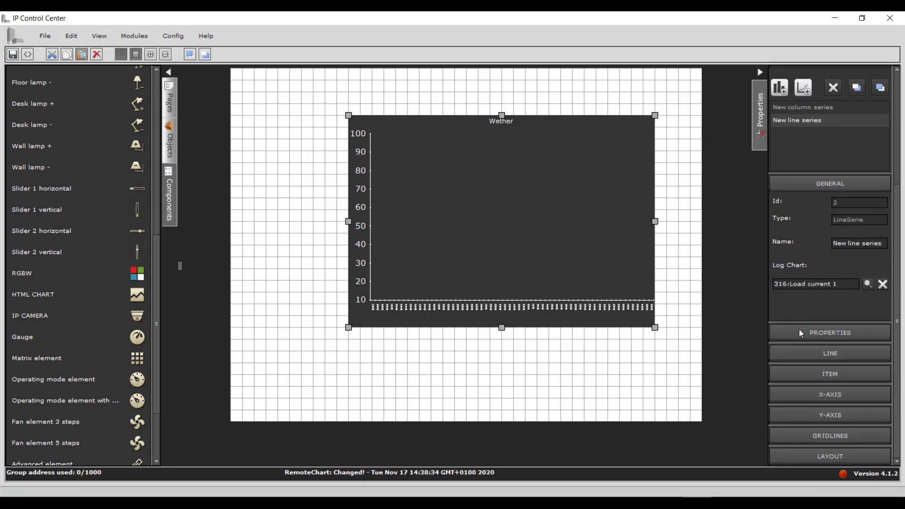
# Choose Curve as the line type of the new line series and set its line colour to teal.
pyautogui.click(820, 354)
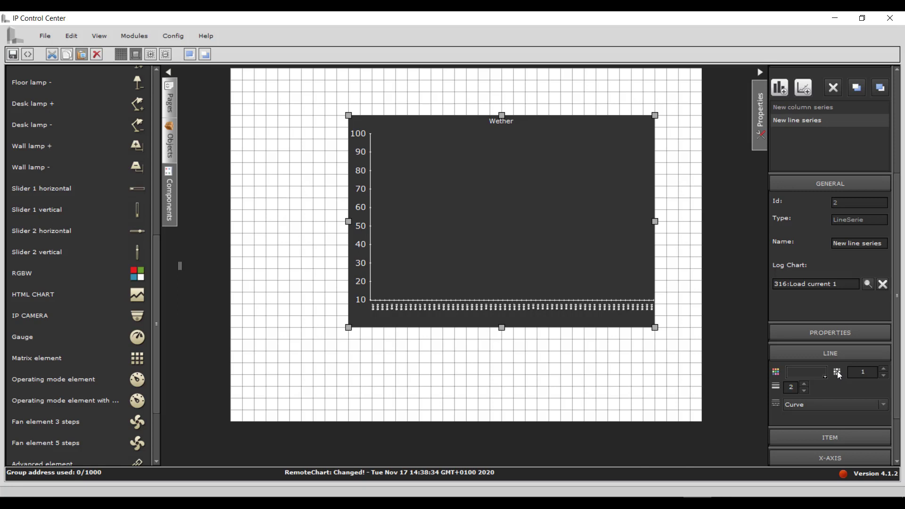
pyautogui.click(806, 404)
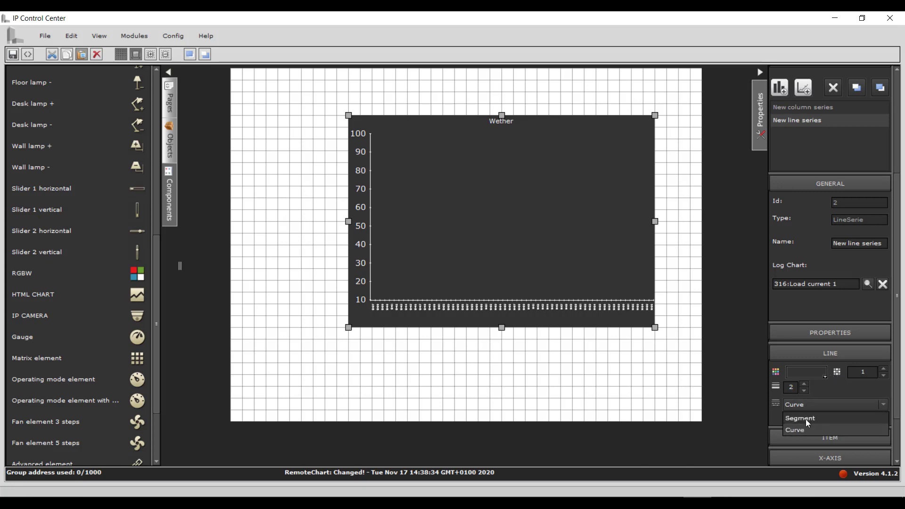
pyautogui.click(809, 434)
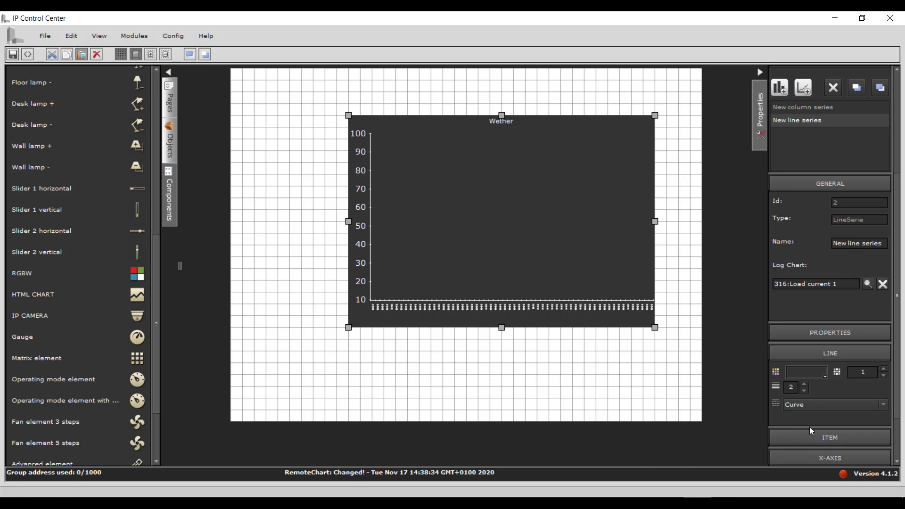
pyautogui.click(824, 375)
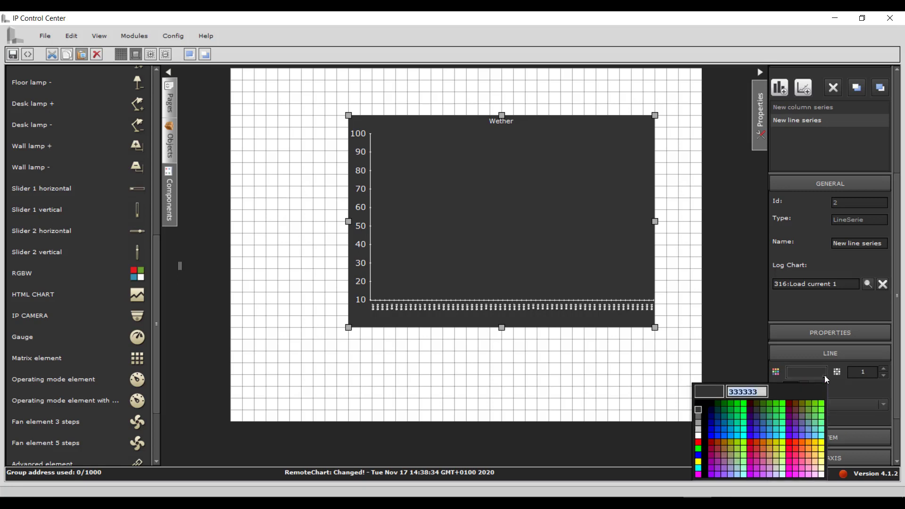
pyautogui.click(723, 416)
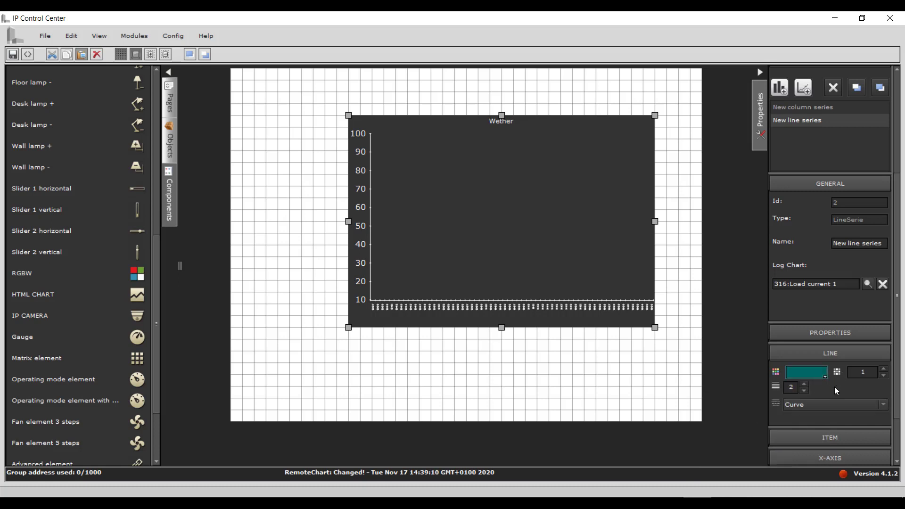
# Examine the line series' gridline settings and direction options, leaving both selected, and collapse the gridline and line settings.
pyautogui.scroll(-3, 897, 391)
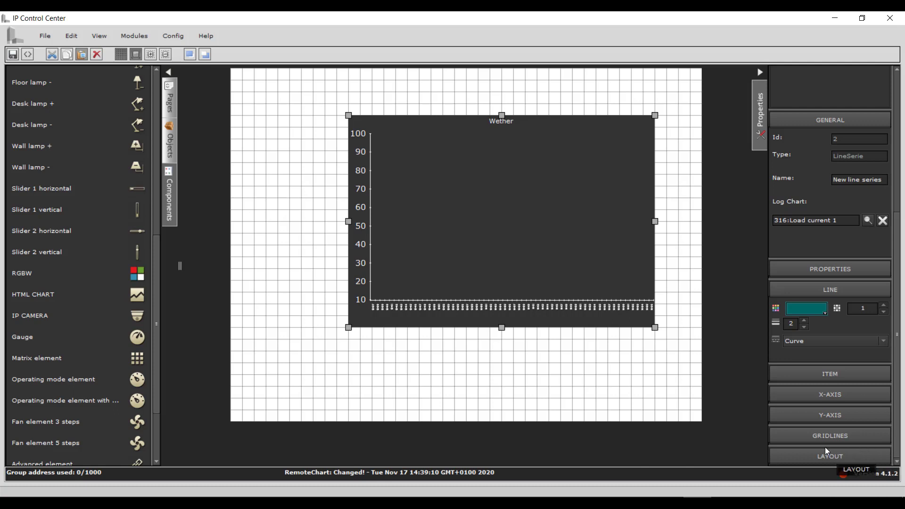
pyautogui.click(814, 434)
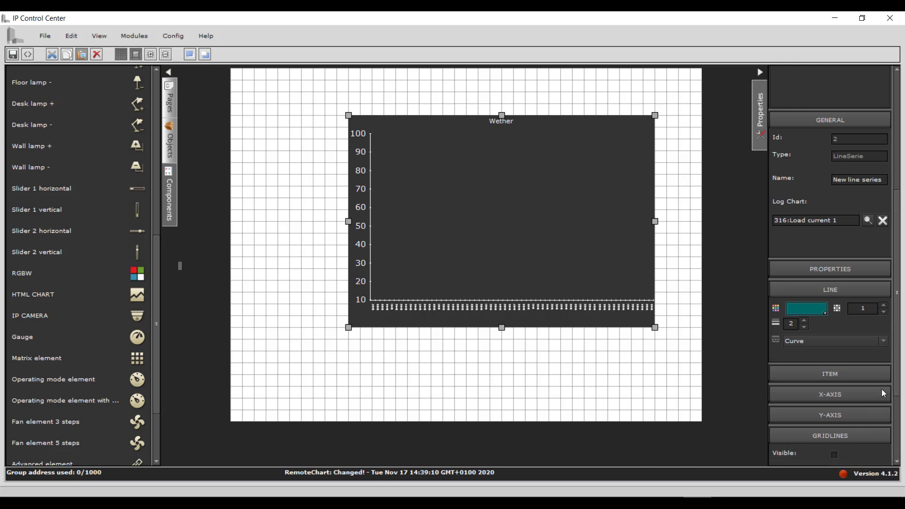
pyautogui.scroll(-3, 895, 439)
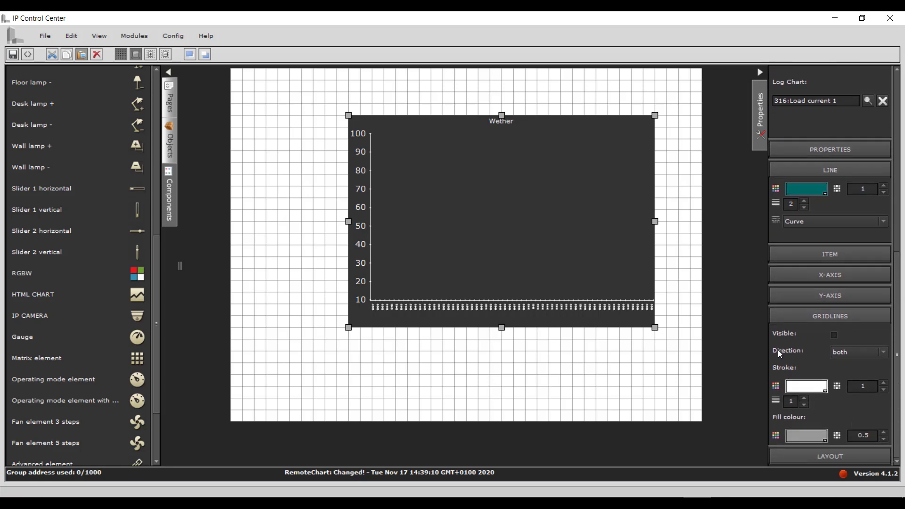
pyautogui.click(848, 355)
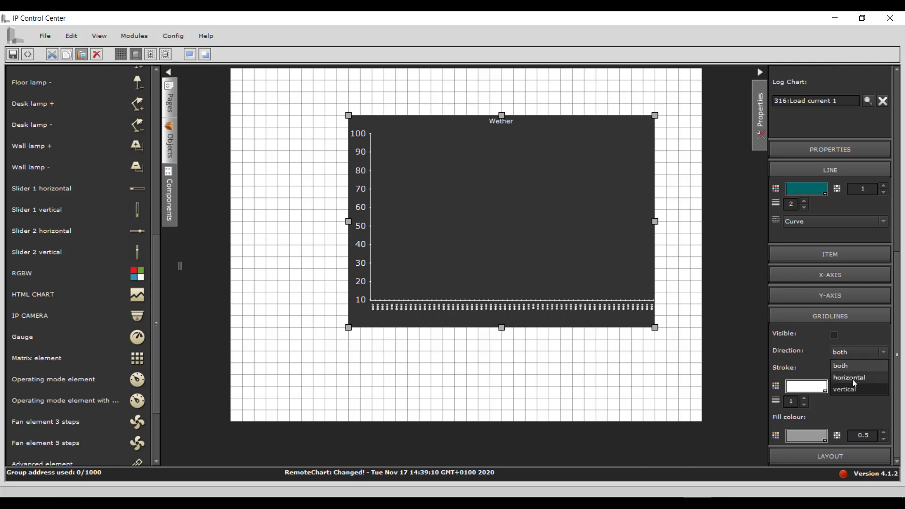
pyautogui.click(844, 363)
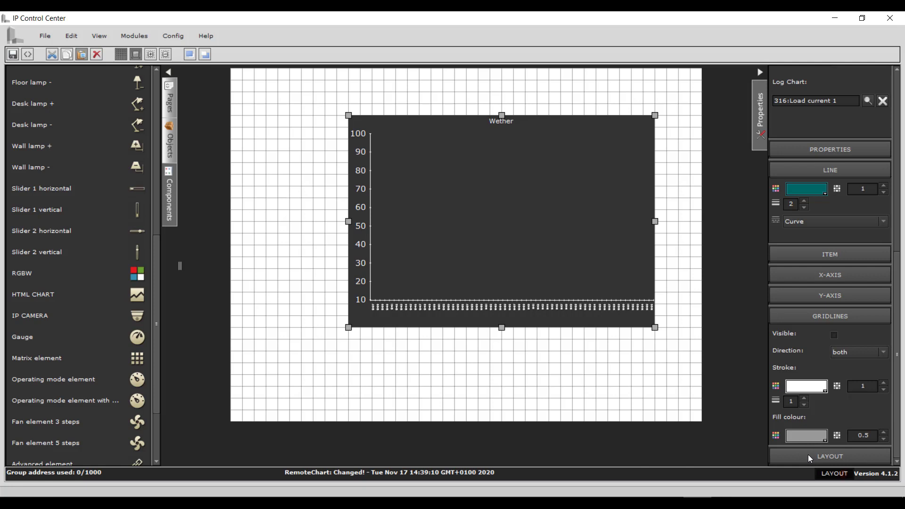
pyautogui.click(831, 317)
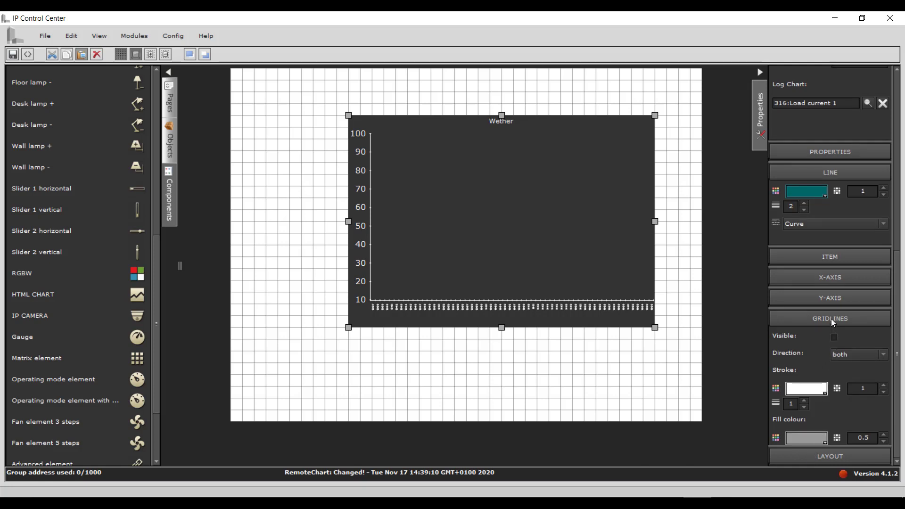
pyautogui.click(830, 291)
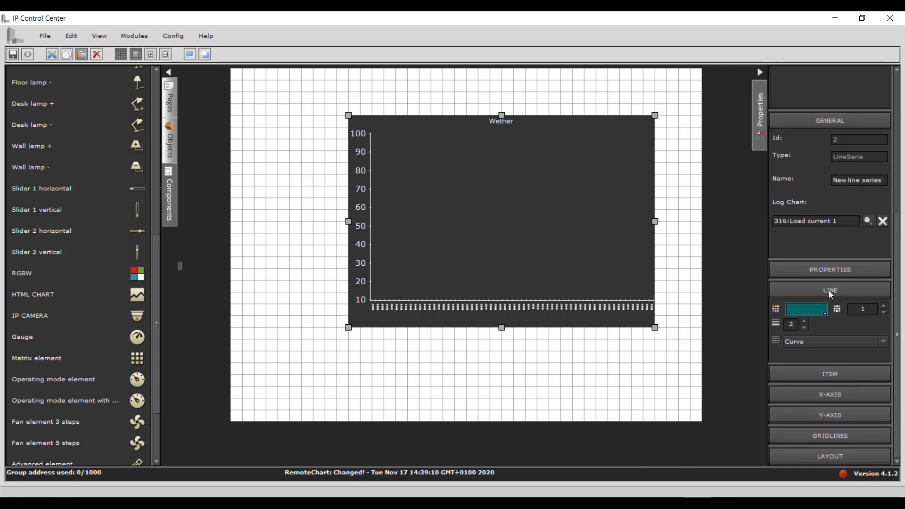